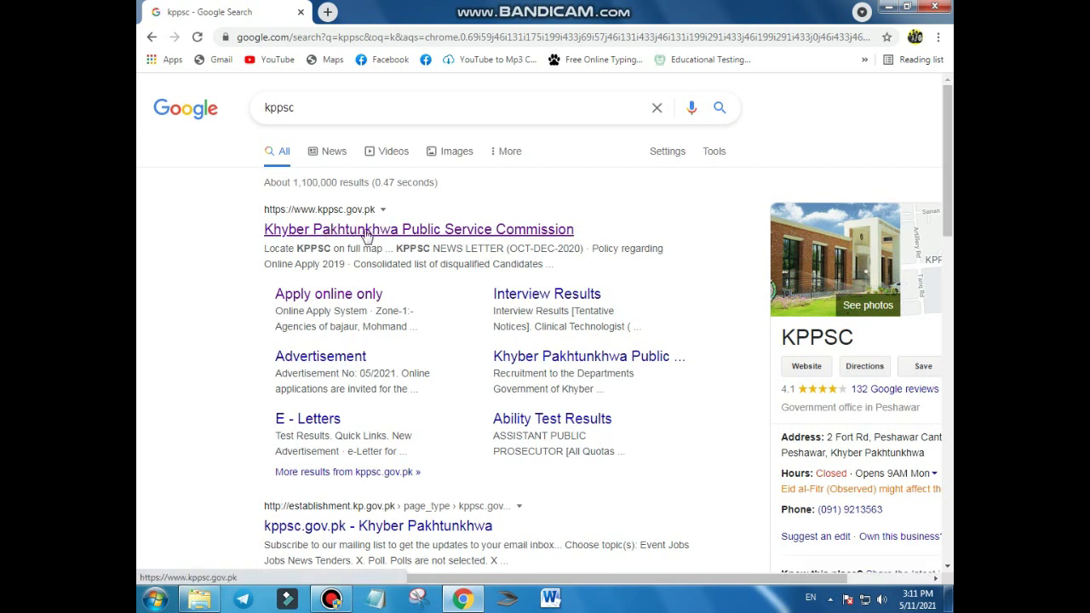
Step: Open the kppsc.gov.pk 'Khyber Pakhtunkhwa Public Service Commission' result from the Google results
{"action": "left_click", "coordinate": [366, 230]}
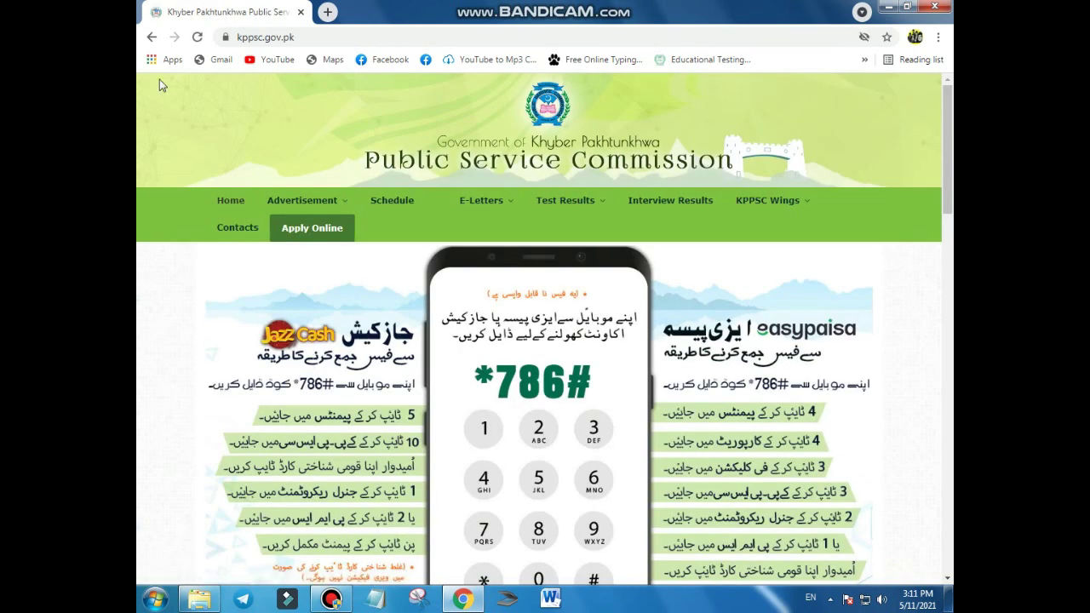
Step: Scroll down the KPPSC homepage and go to the Online Apply page at apply.kppsc.gov.pk/online
{"action": "scroll", "coordinate": [631, 391], "scroll_direction": "down", "scroll_amount": 3}
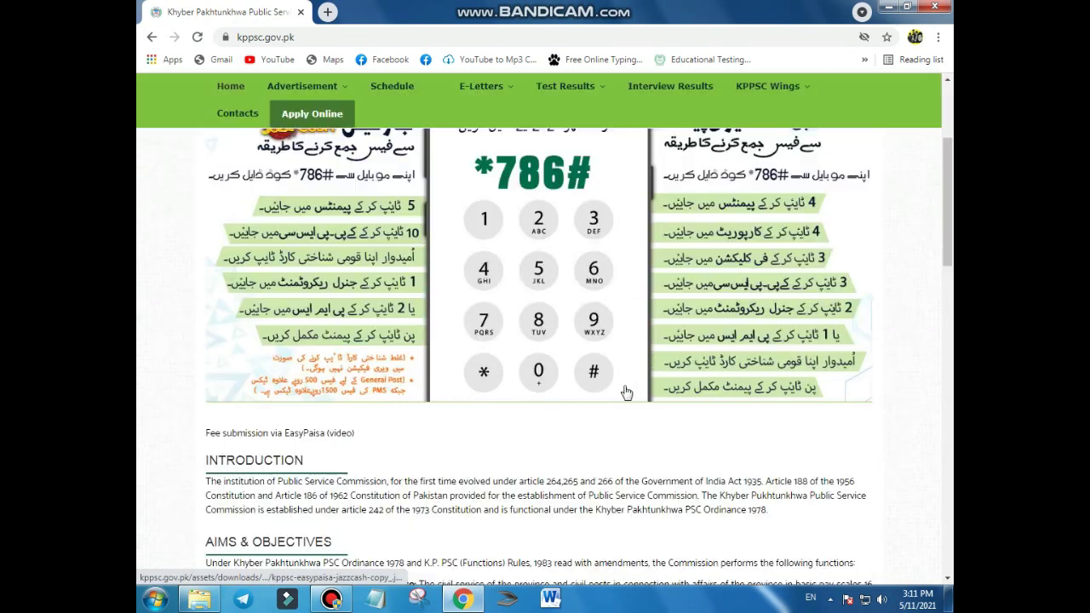
{"action": "scroll", "coordinate": [626, 391], "scroll_direction": "down", "scroll_amount": 3}
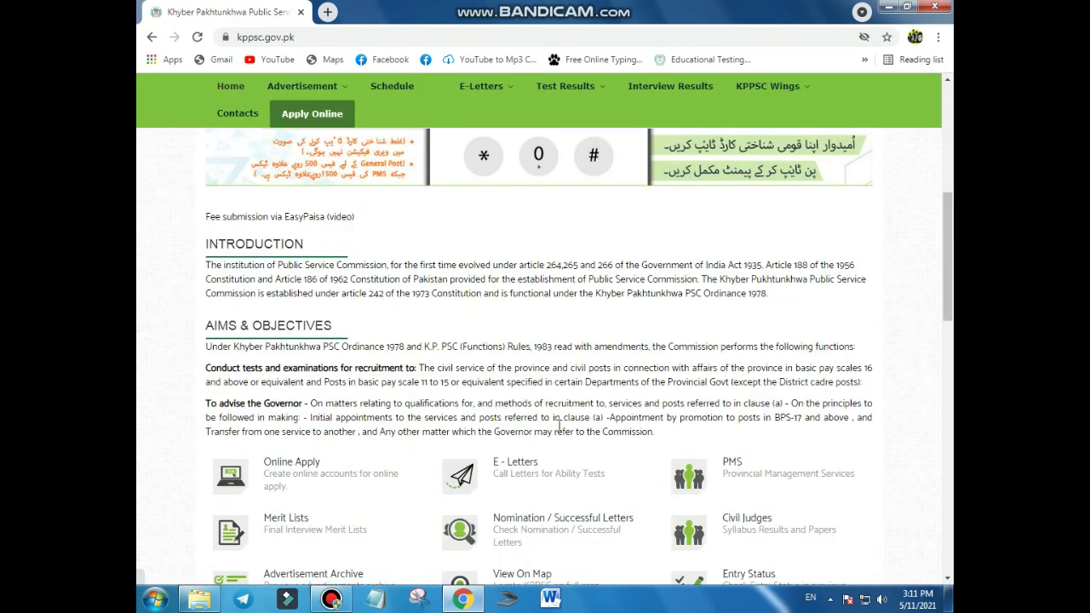
{"action": "scroll", "coordinate": [553, 451], "scroll_direction": "down", "scroll_amount": 1}
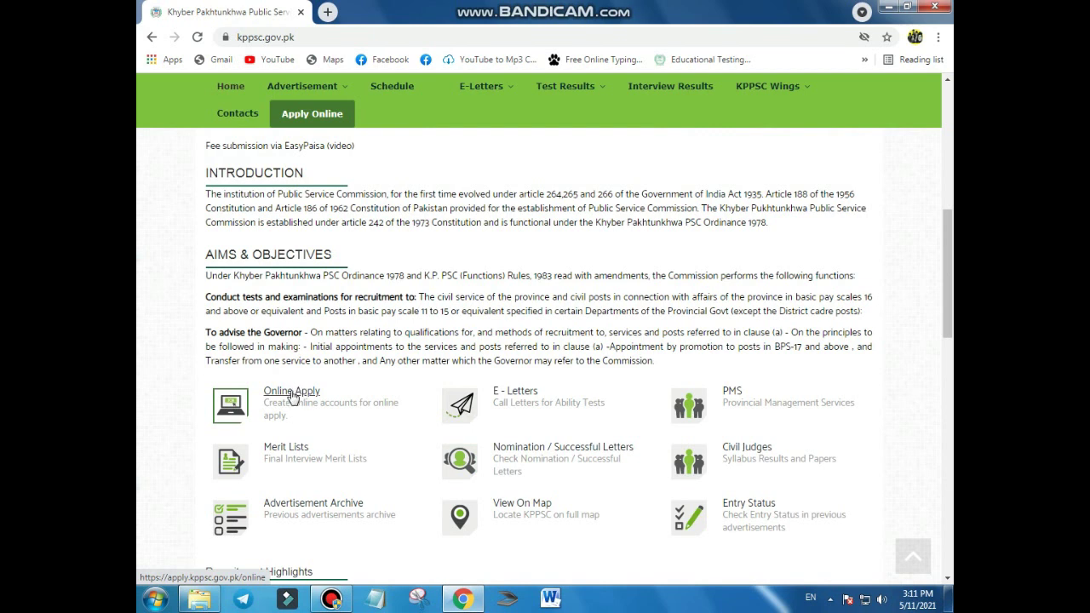
{"action": "mouse_move", "coordinate": [312, 102]}
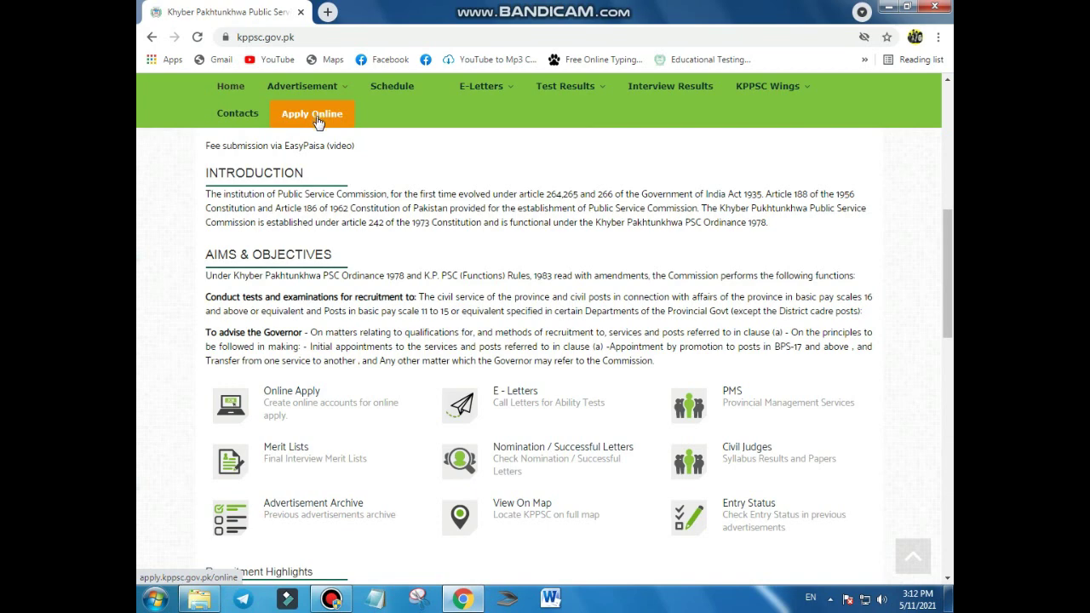
{"action": "left_click", "coordinate": [290, 393]}
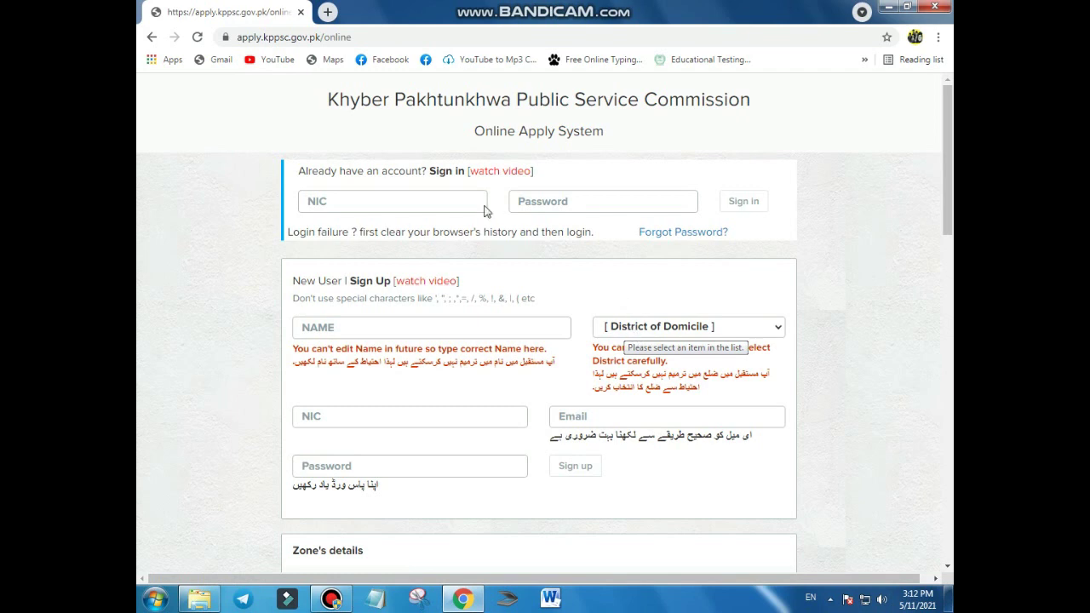
{"action": "left_click", "coordinate": [345, 207]}
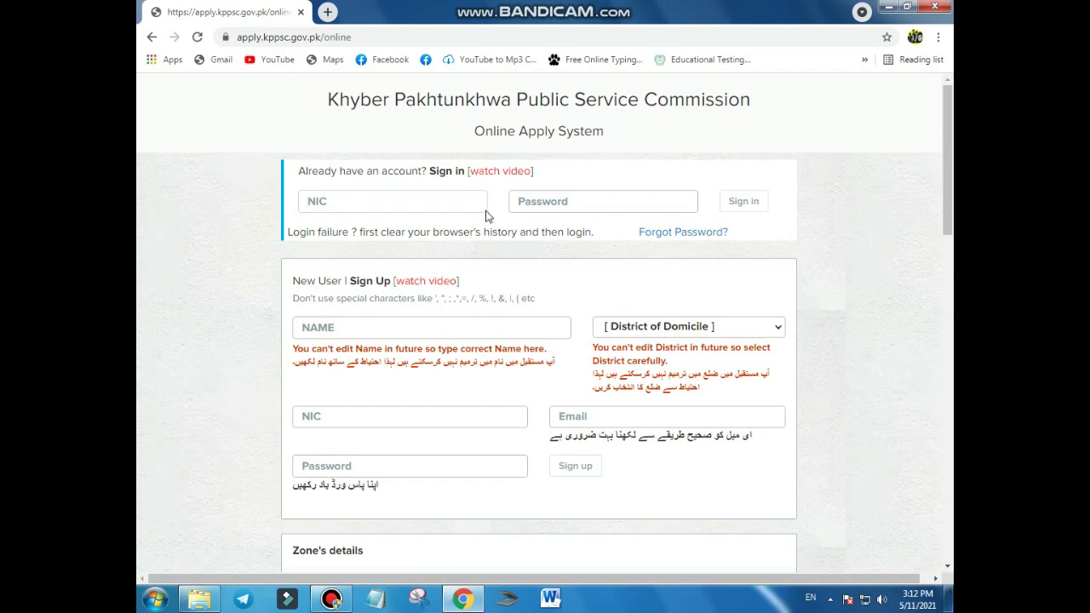
{"action": "left_click", "coordinate": [575, 200]}
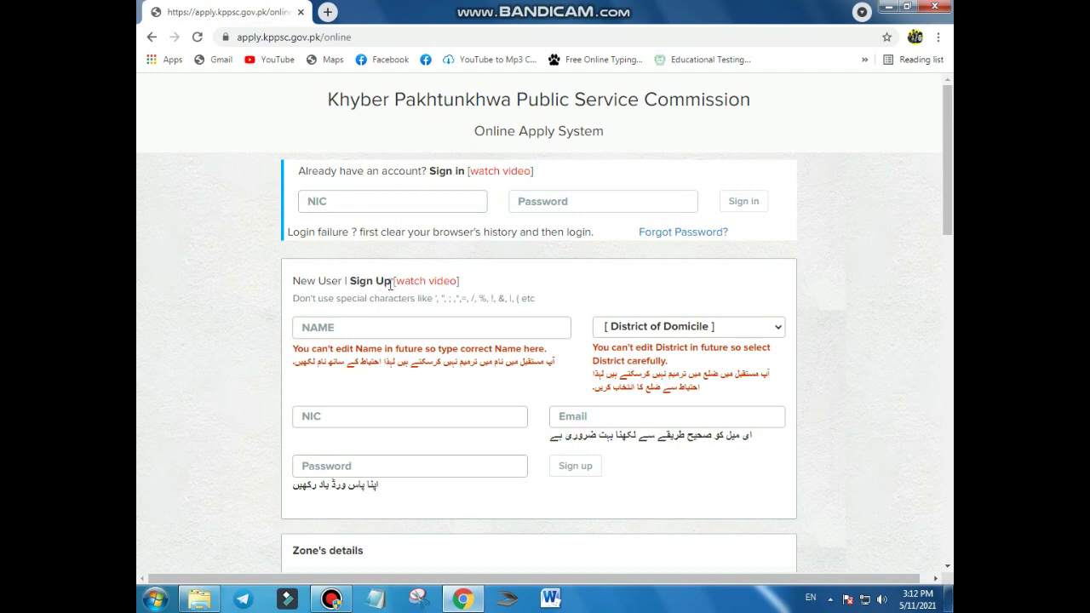
{"action": "left_click_drag", "start_coordinate": [390, 284], "coordinate": [349, 283]}
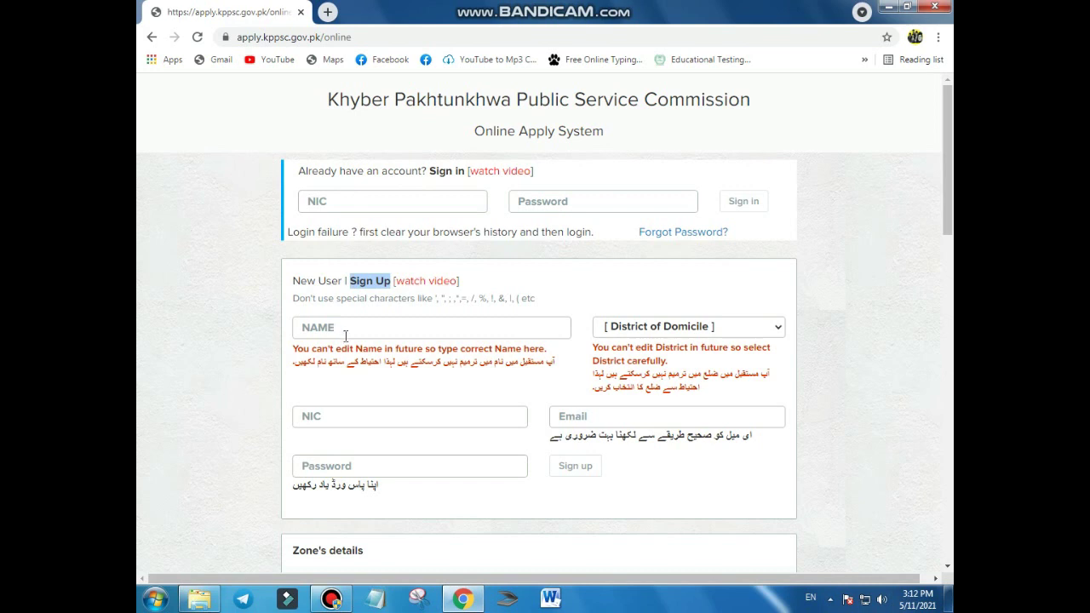
{"action": "scroll", "coordinate": [346, 335], "scroll_direction": "down", "scroll_amount": 1}
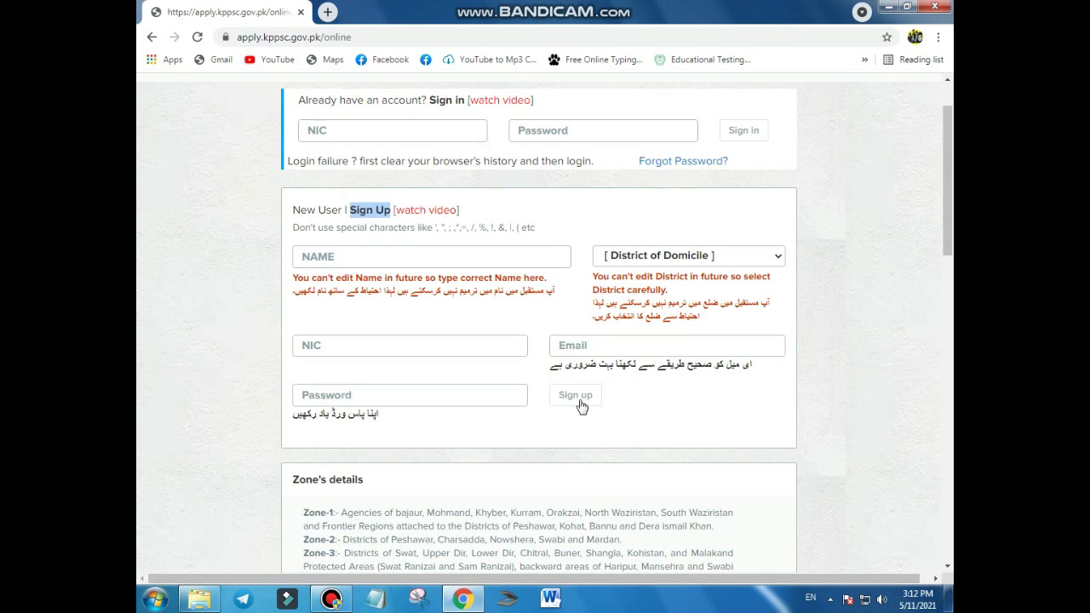
{"action": "scroll", "coordinate": [369, 401], "scroll_direction": "up", "scroll_amount": 1}
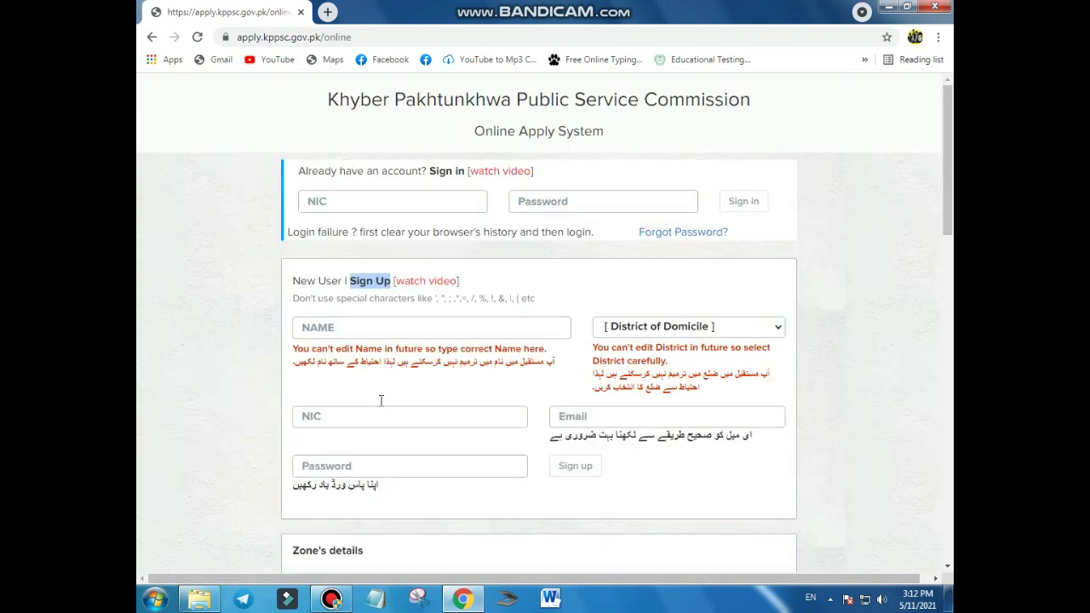
{"action": "left_click", "coordinate": [349, 334]}
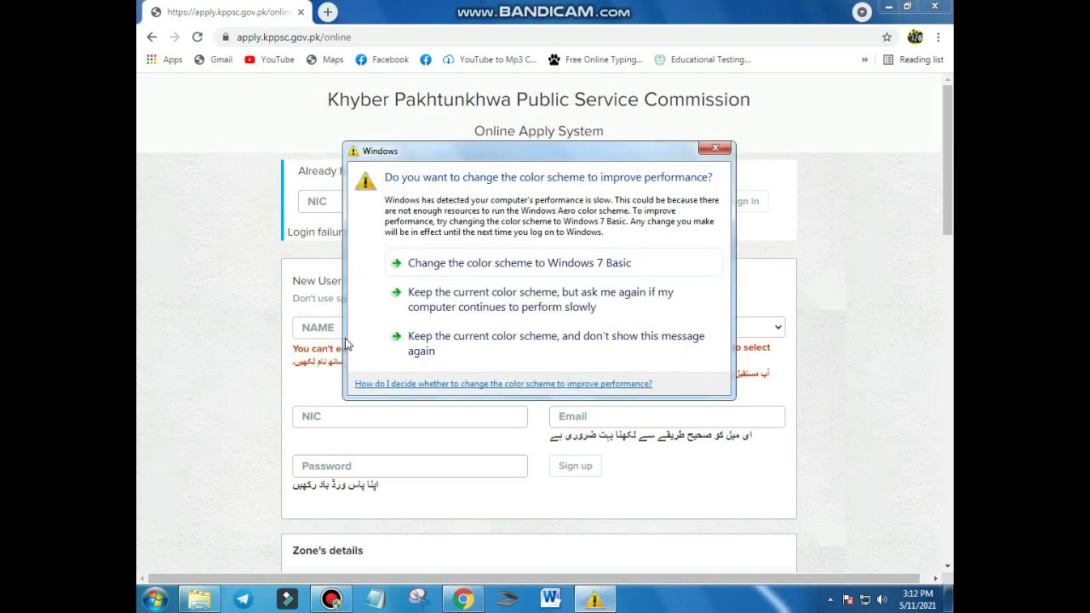
Step: Dismiss the Windows colour-scheme warning and enter XYZ as the sign-up name
{"action": "left_click", "coordinate": [496, 359]}
{"action": "type", "text": "xxx"}
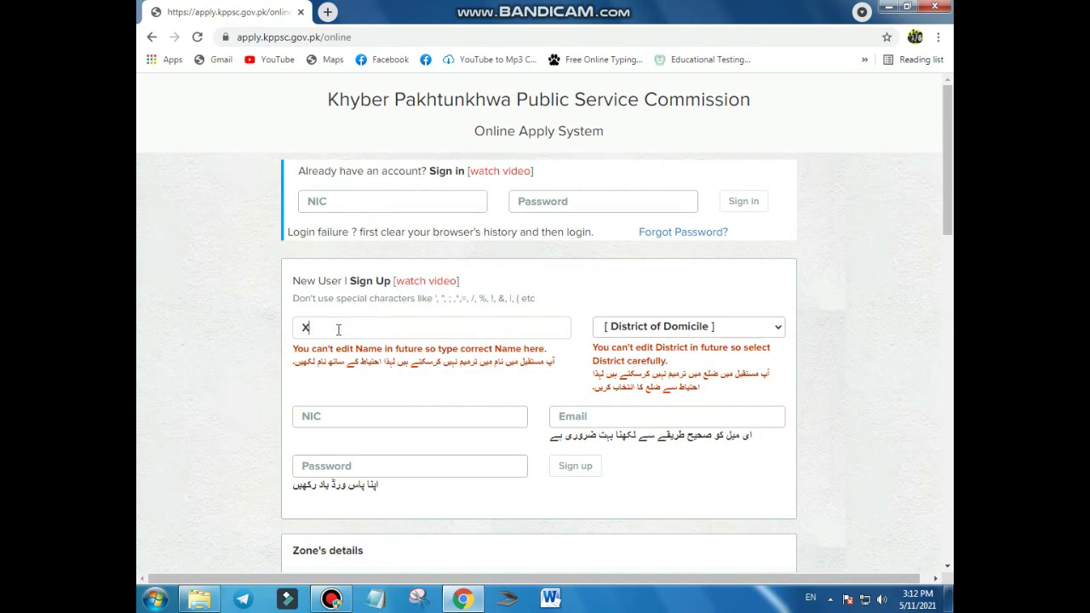
{"action": "key", "text": "BackSpace"}
{"action": "key", "text": "BackSpace"}
{"action": "type", "text": "YZ"}
Step: Choose ABBOTTABAD as the district of domicile
{"action": "left_click", "coordinate": [728, 333]}
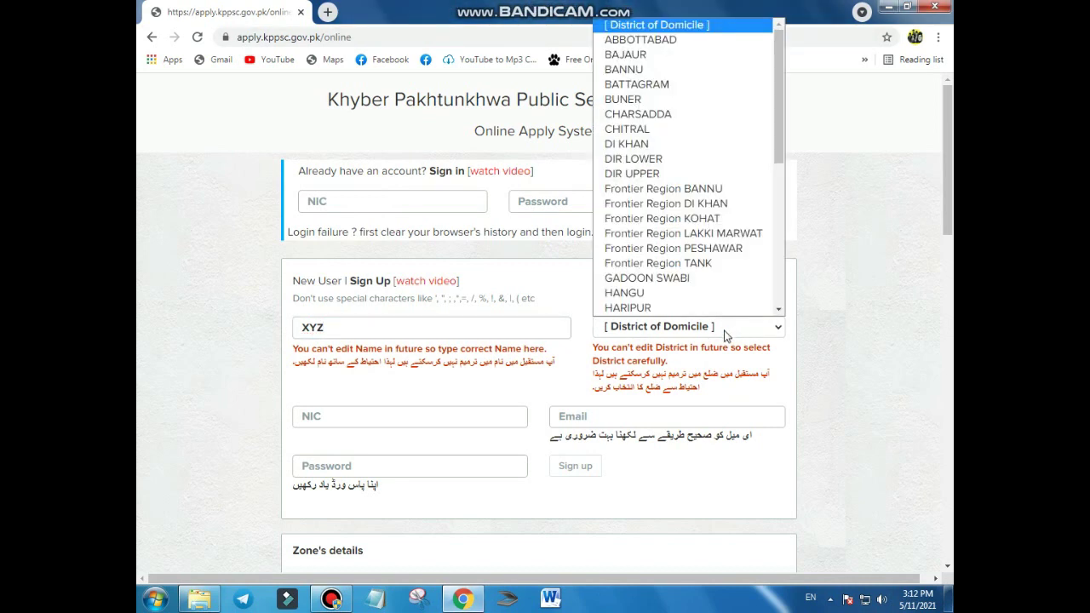
{"action": "scroll", "coordinate": [681, 233], "scroll_direction": "down", "scroll_amount": 1}
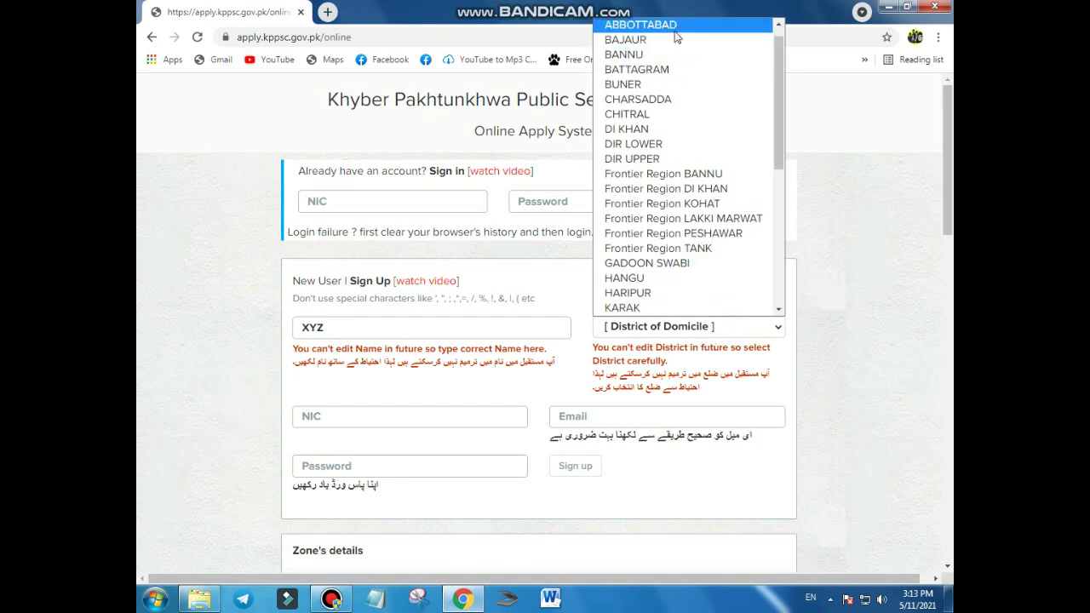
{"action": "left_click", "coordinate": [674, 31]}
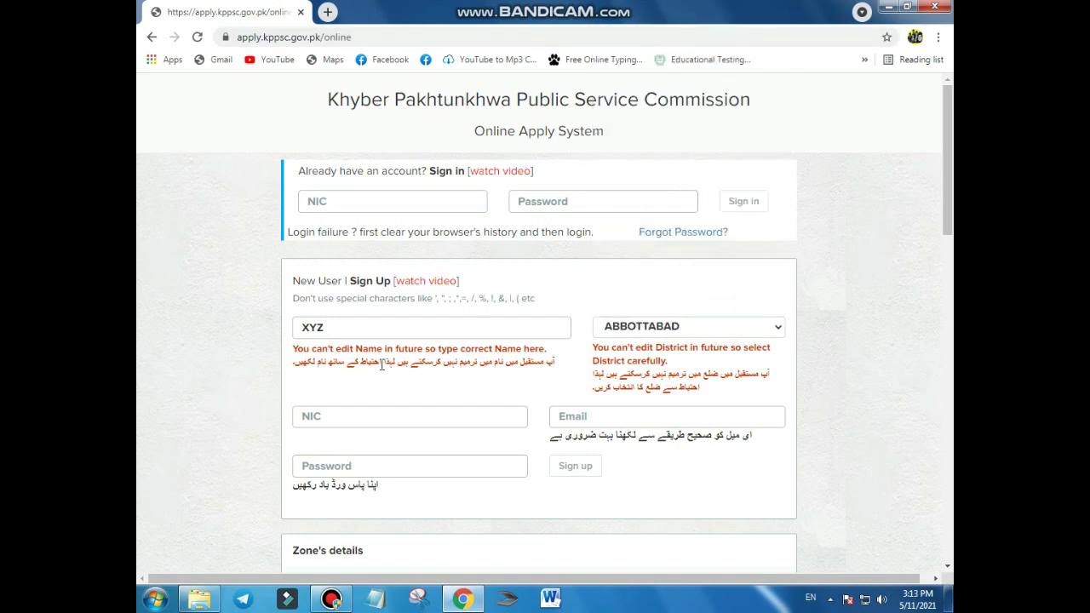
Step: Enter the applicant's NIC number, leaving the email field blank
{"action": "left_click", "coordinate": [338, 414]}
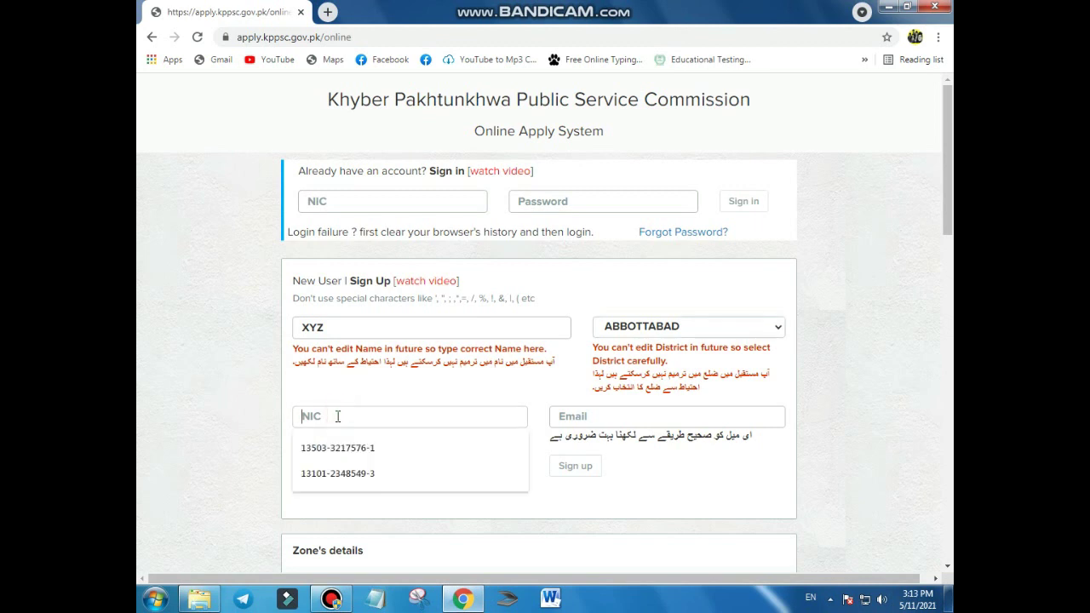
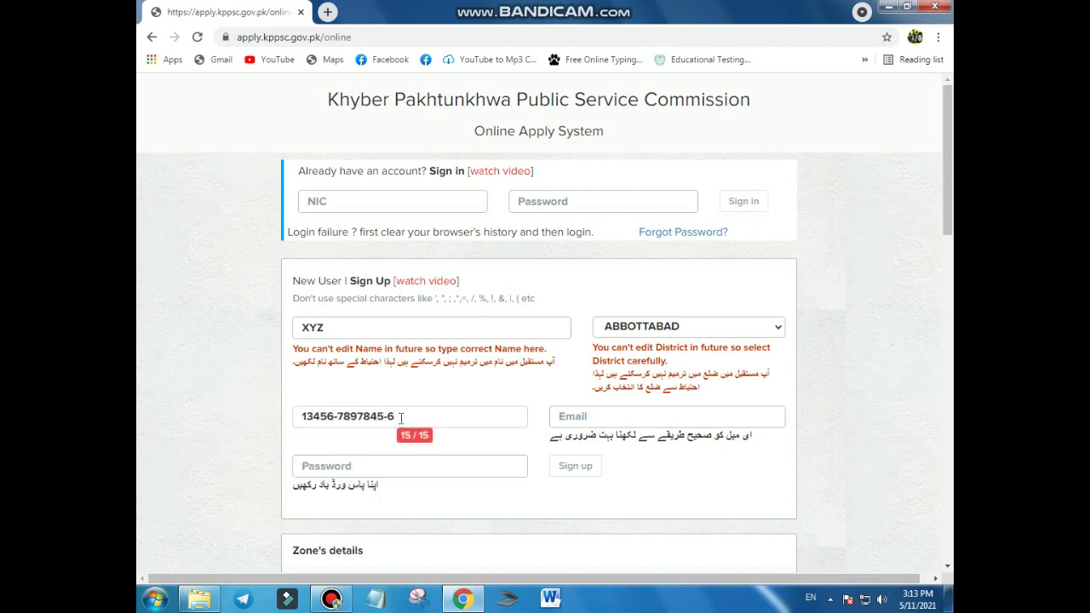
{"action": "left_click", "coordinate": [595, 417]}
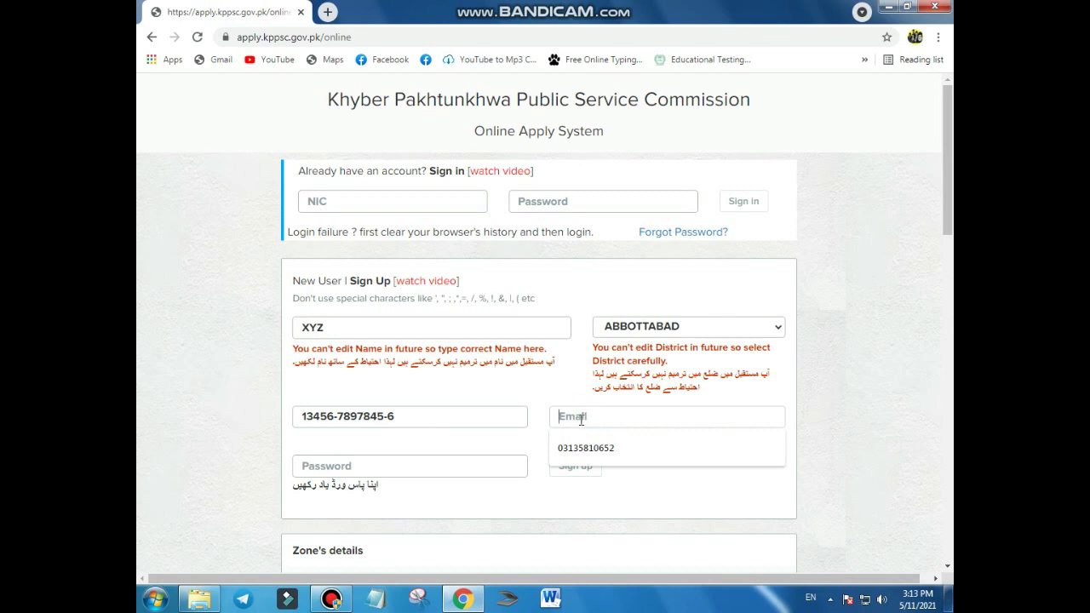
{"action": "type", "text": "l"}
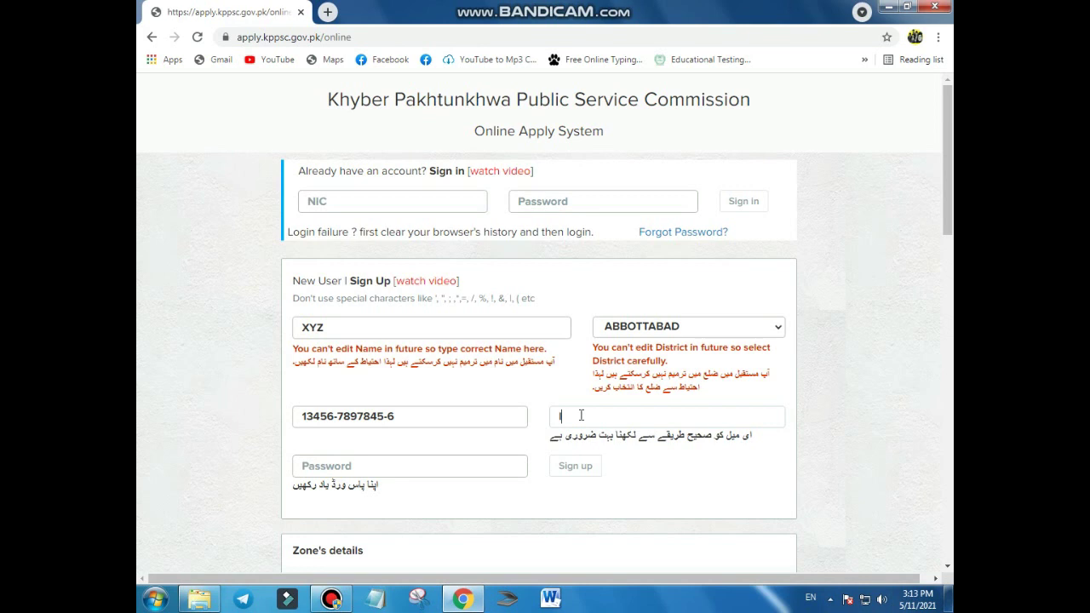
{"action": "key", "text": "BackSpace"}
{"action": "left_click", "coordinate": [401, 470]}
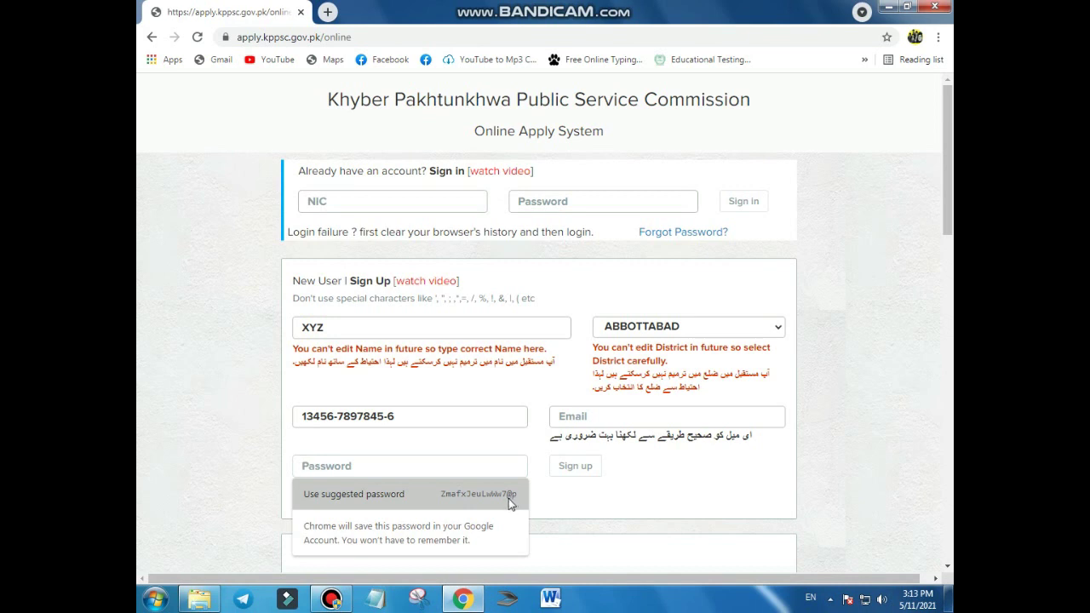
Step: Close Chrome's suggested-password popup and review the Zone-5 details that list Abbottabad
{"action": "left_click", "coordinate": [364, 469]}
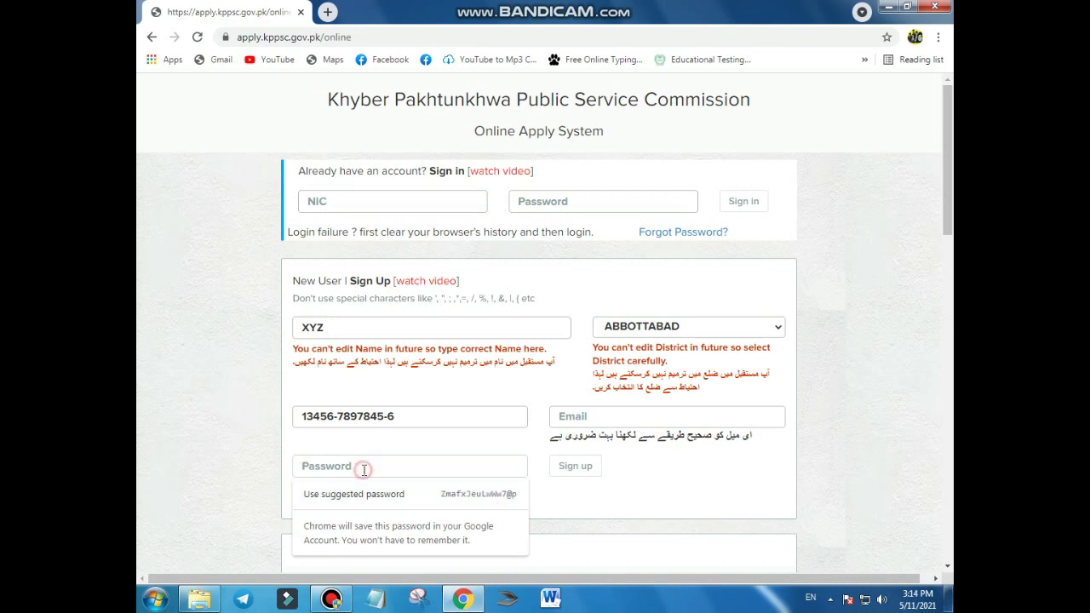
{"action": "left_click", "coordinate": [640, 493]}
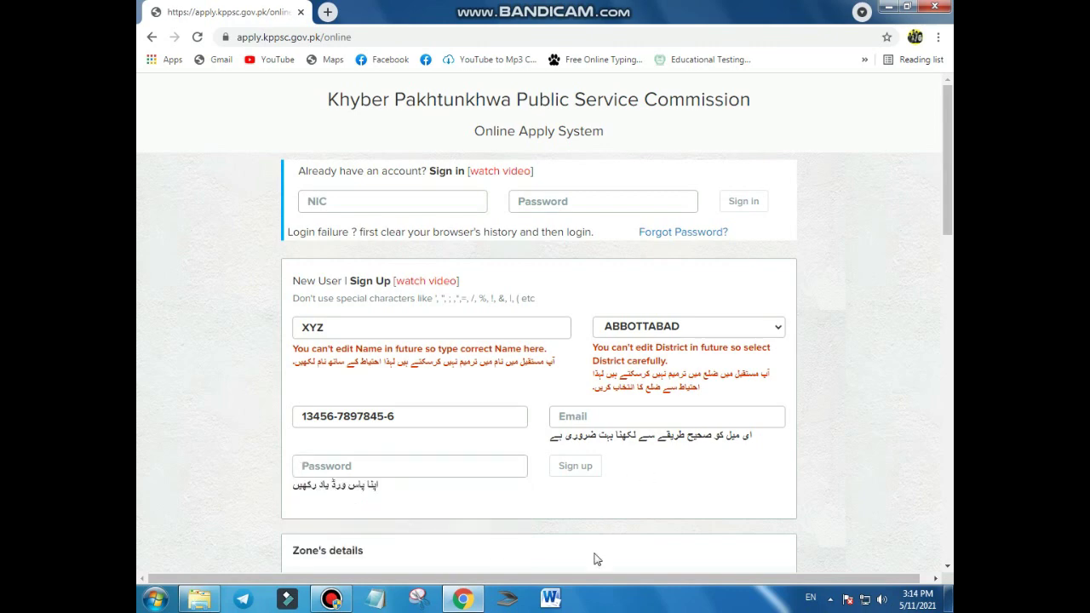
{"action": "scroll", "coordinate": [613, 552], "scroll_direction": "down", "scroll_amount": 6}
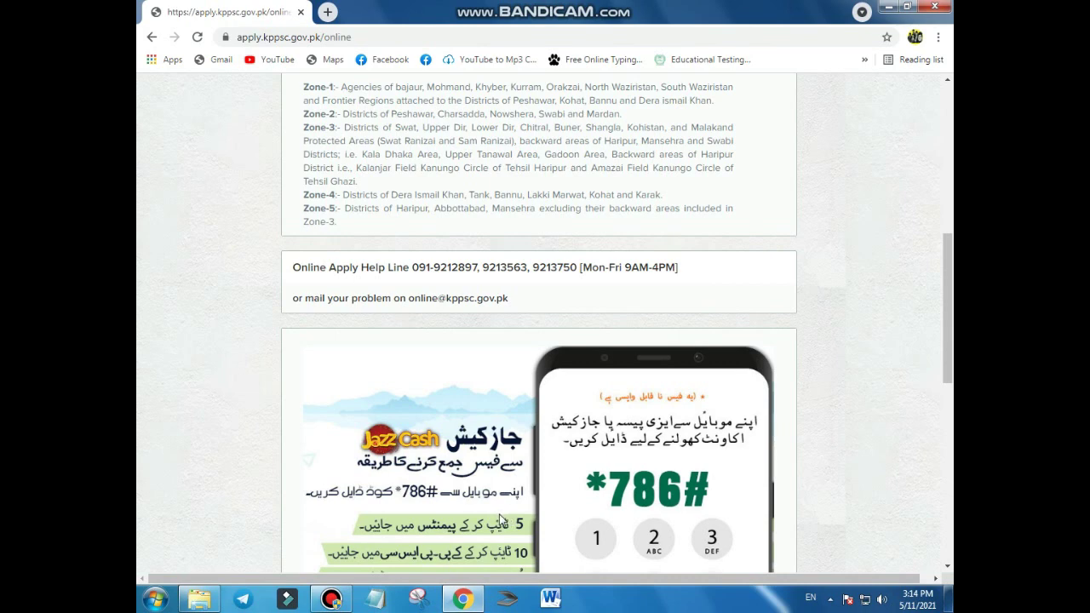
{"action": "scroll", "coordinate": [500, 520], "scroll_direction": "up", "scroll_amount": 3}
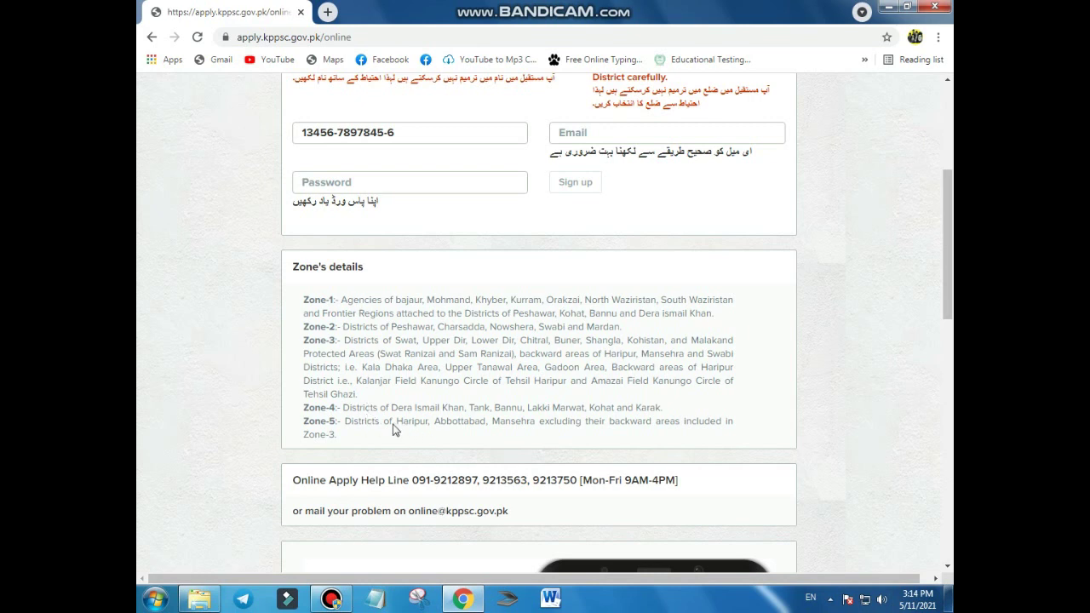
{"action": "left_click_drag", "start_coordinate": [434, 422], "coordinate": [472, 434]}
{"action": "left_click", "coordinate": [477, 436]}
{"action": "scroll", "coordinate": [452, 502], "scroll_direction": "down", "scroll_amount": 3}
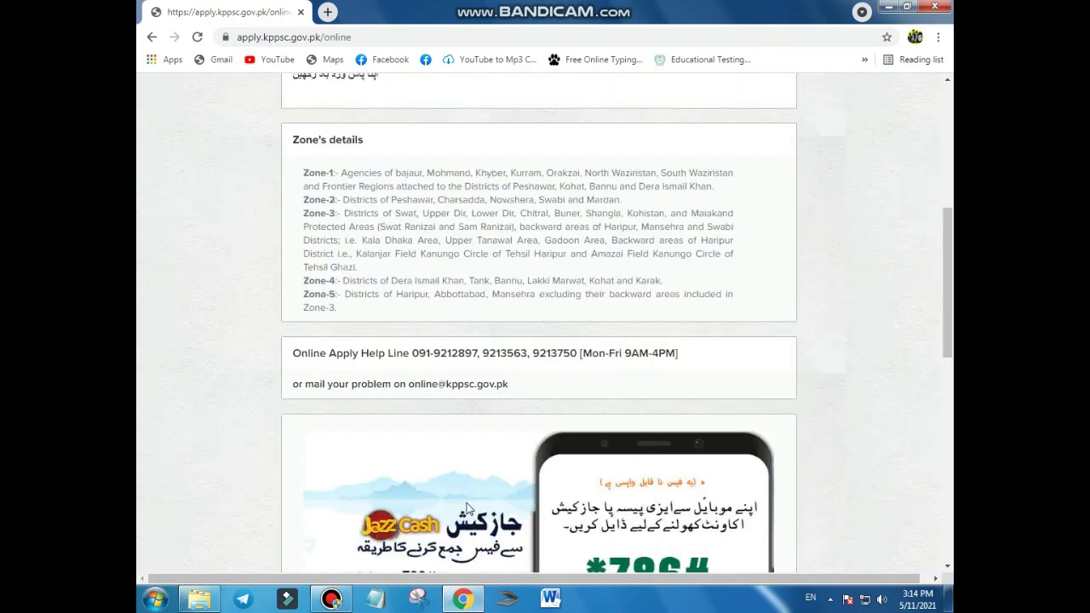
{"action": "scroll", "coordinate": [467, 509], "scroll_direction": "up", "scroll_amount": 5}
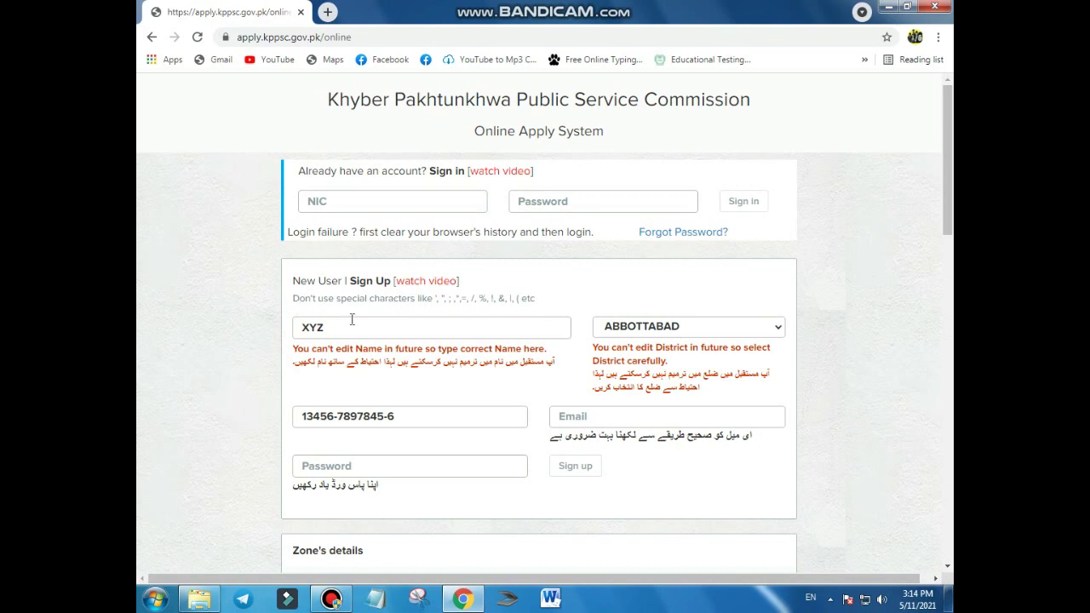
Step: Submit the sign-up form, producing 'Email is not valid' and 'Password must be at least 6 characters' errors
{"action": "left_click", "coordinate": [574, 469]}
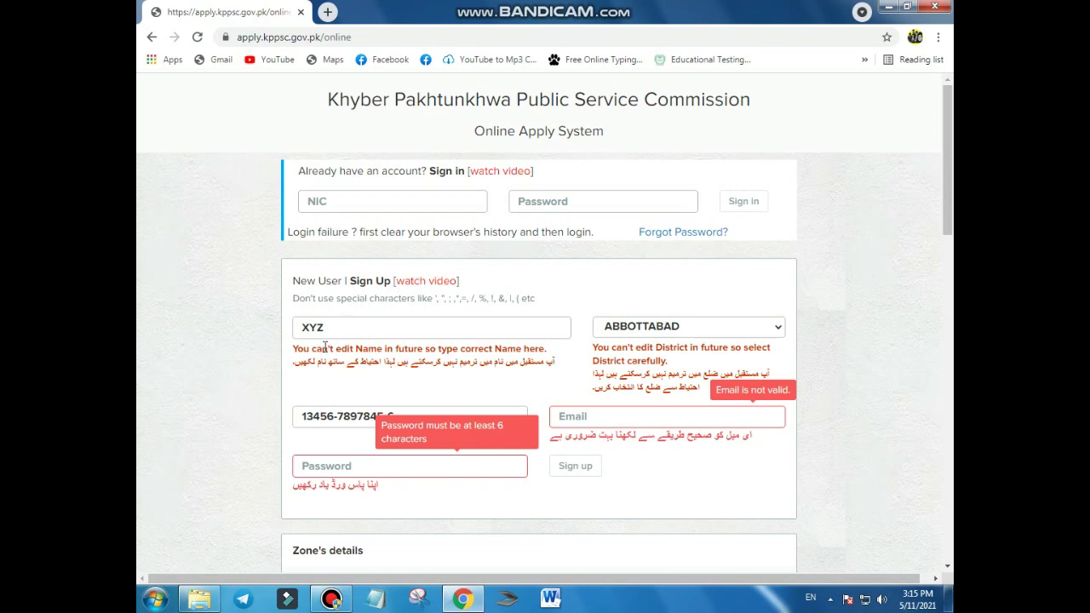
{"action": "left_click", "coordinate": [413, 412]}
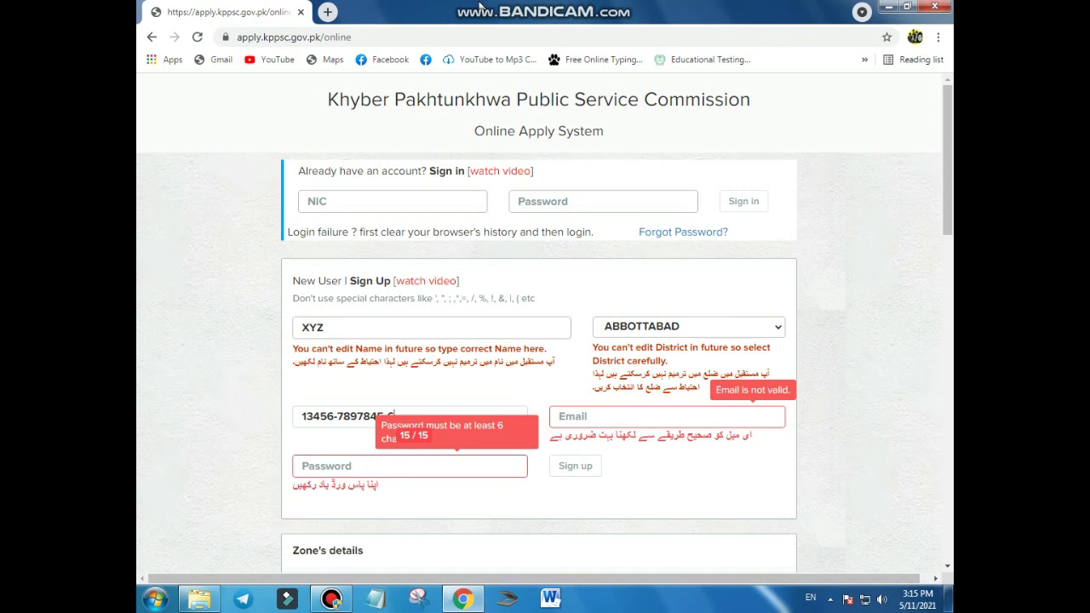
{"action": "mouse_move", "coordinate": [482, 6]}
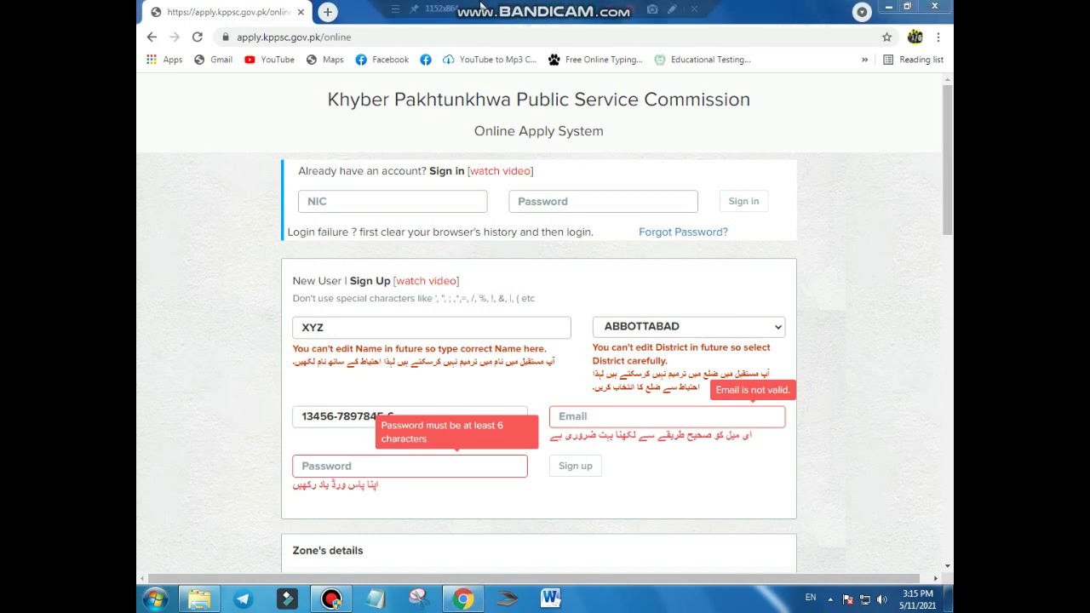